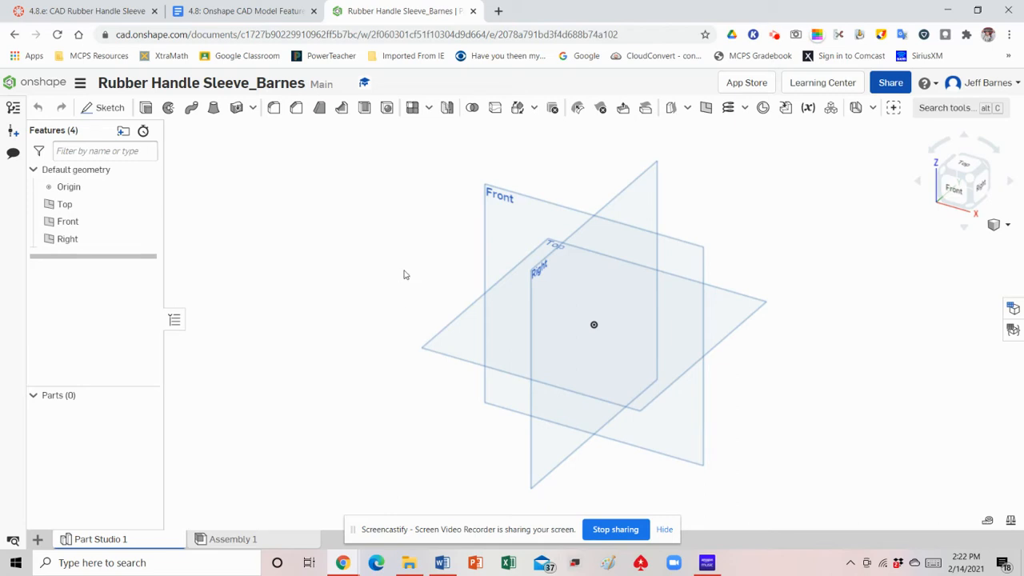
Hide the Top and Right default planes, leaving only the Front plane displayed
click(504, 226)
click(409, 248)
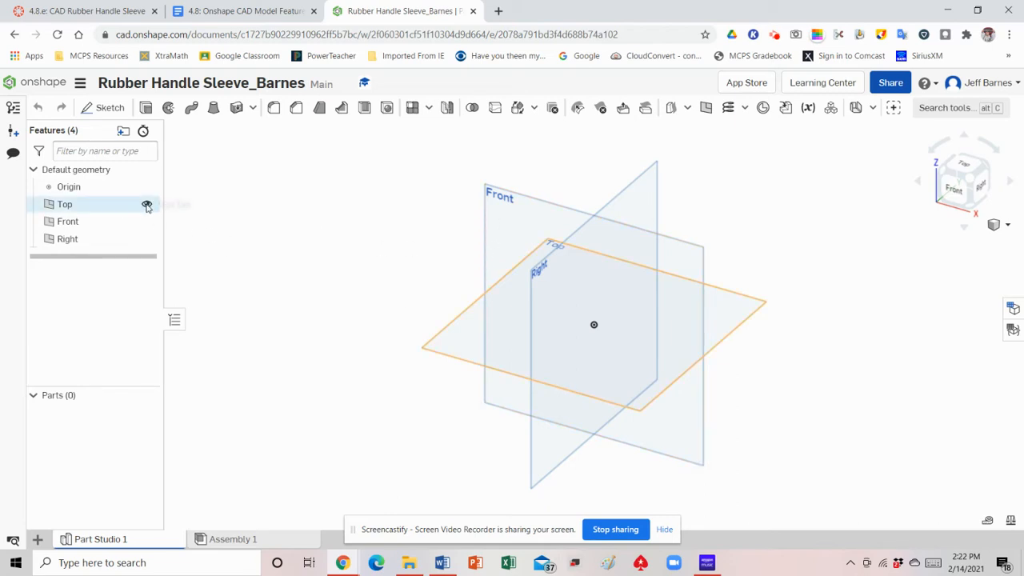
click(147, 205)
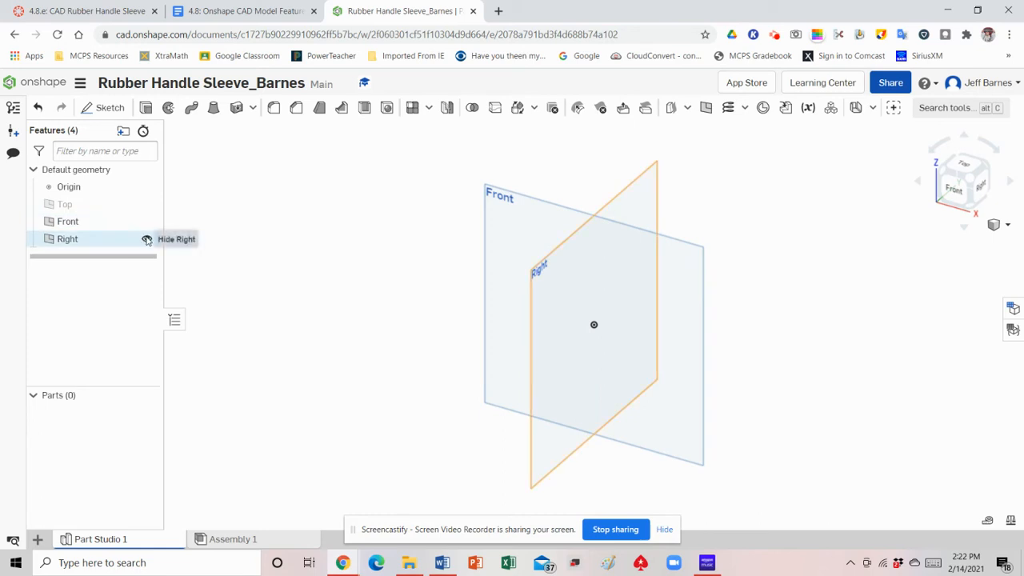
click(147, 239)
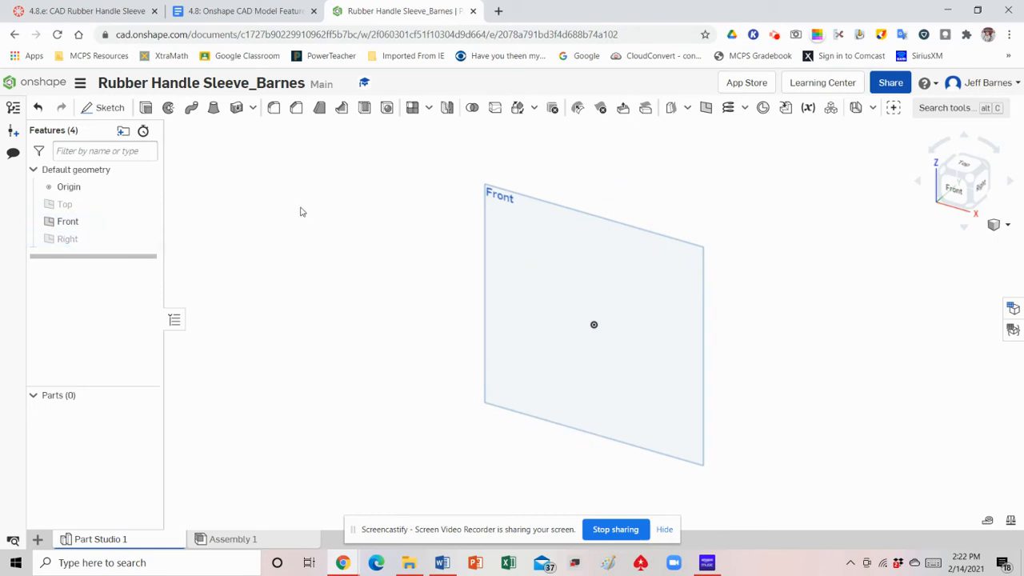
Start a new sketch on the Front plane and view it straight from the front
click(104, 108)
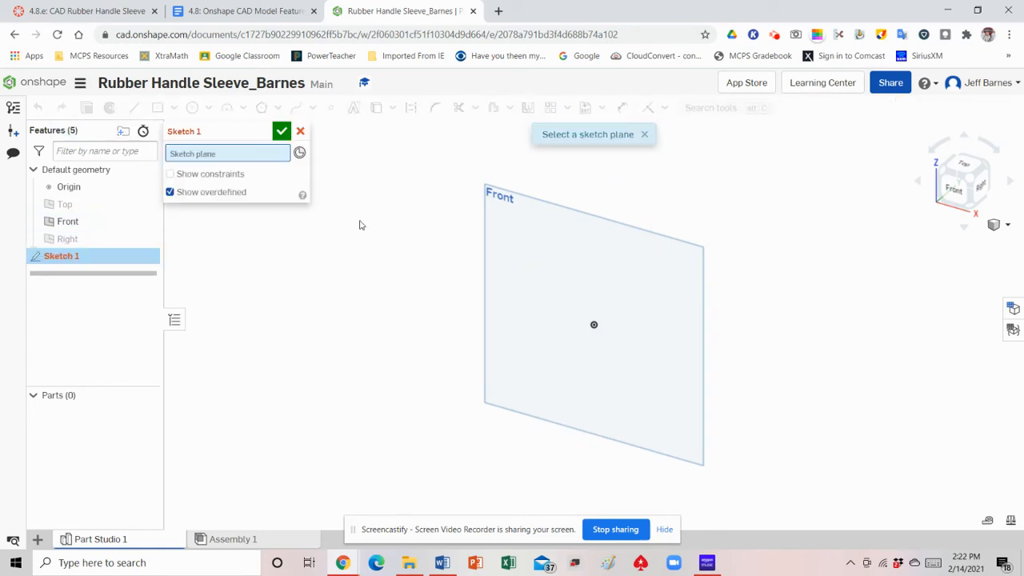
click(529, 244)
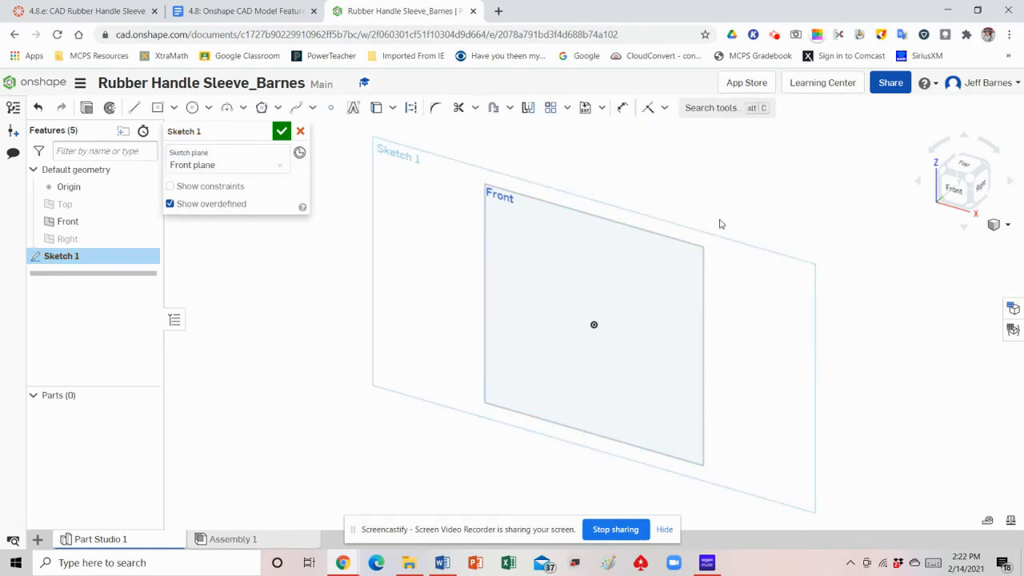
click(954, 193)
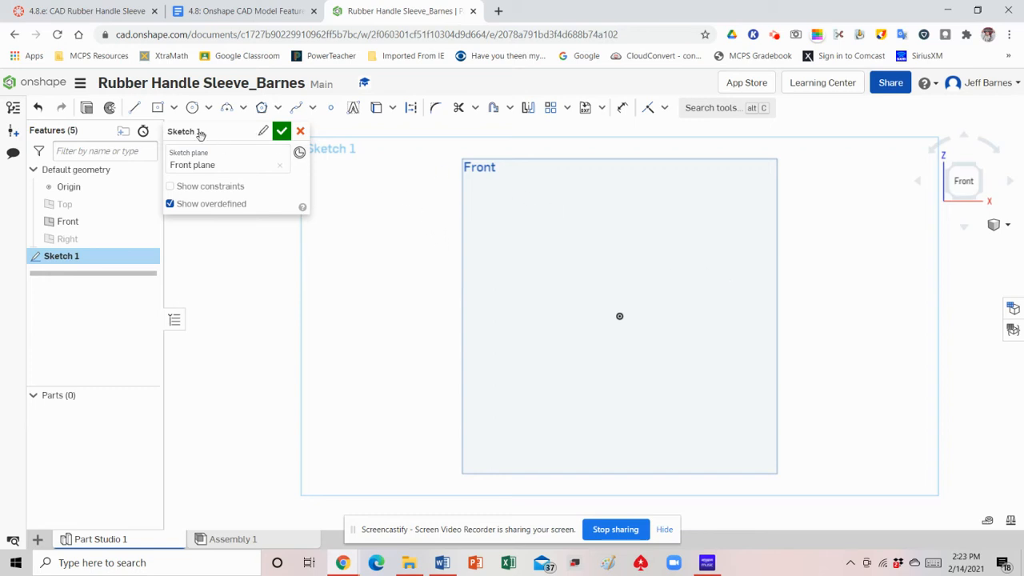
Draw a horizontal construction centerline about 3.91 in long through the origin
click(135, 110)
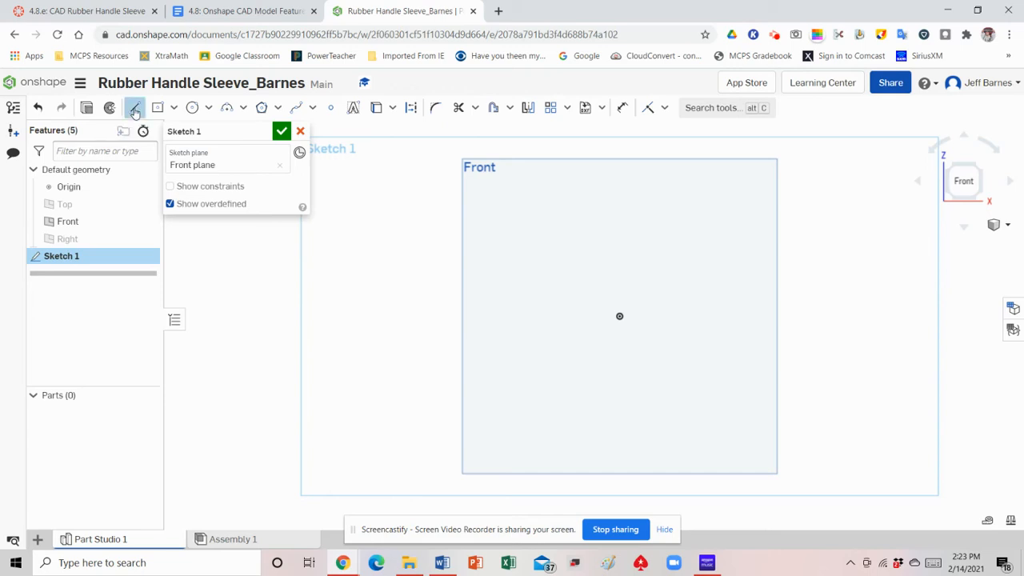
click(412, 110)
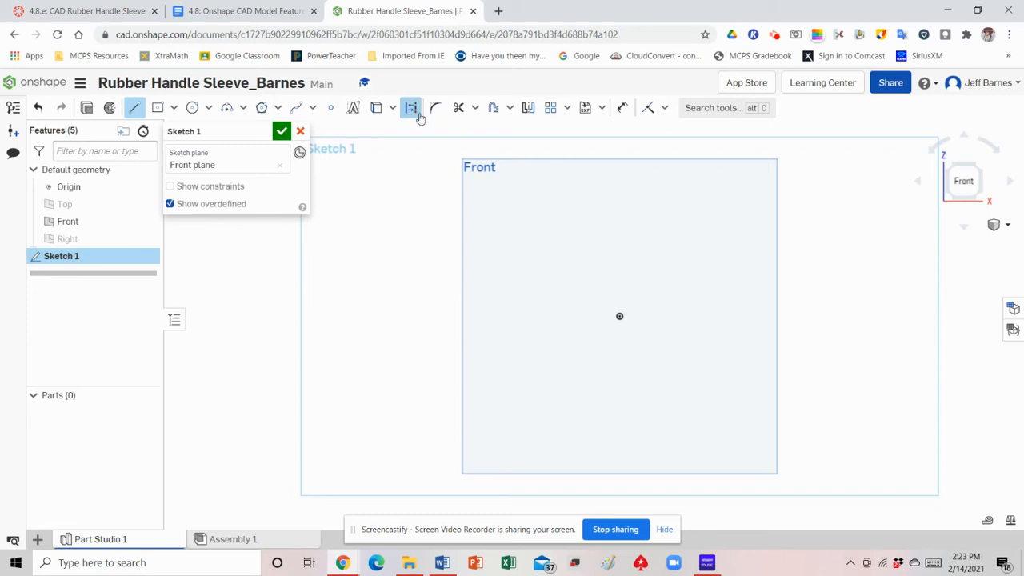
click(619, 316)
click(522, 317)
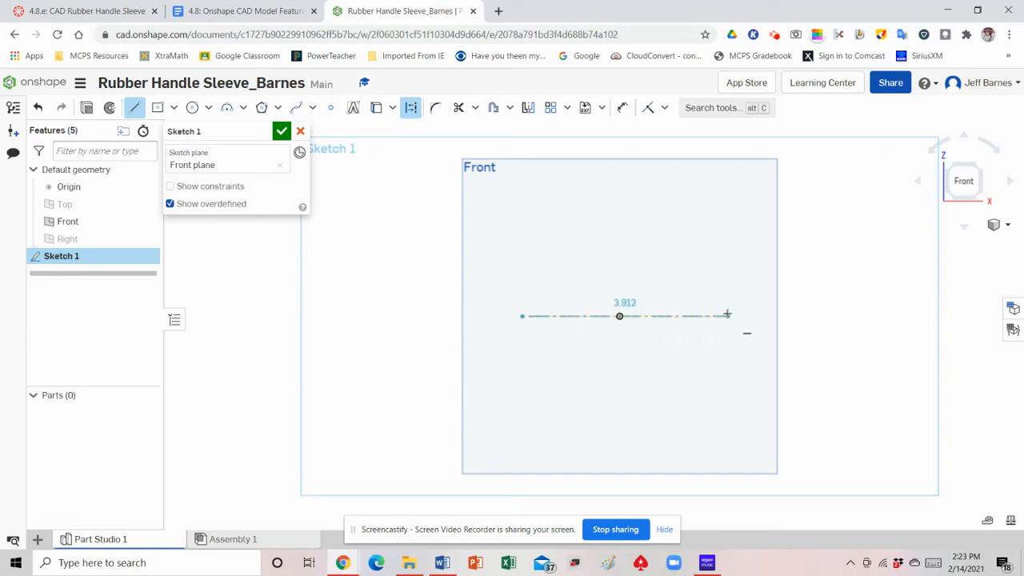
click(727, 315)
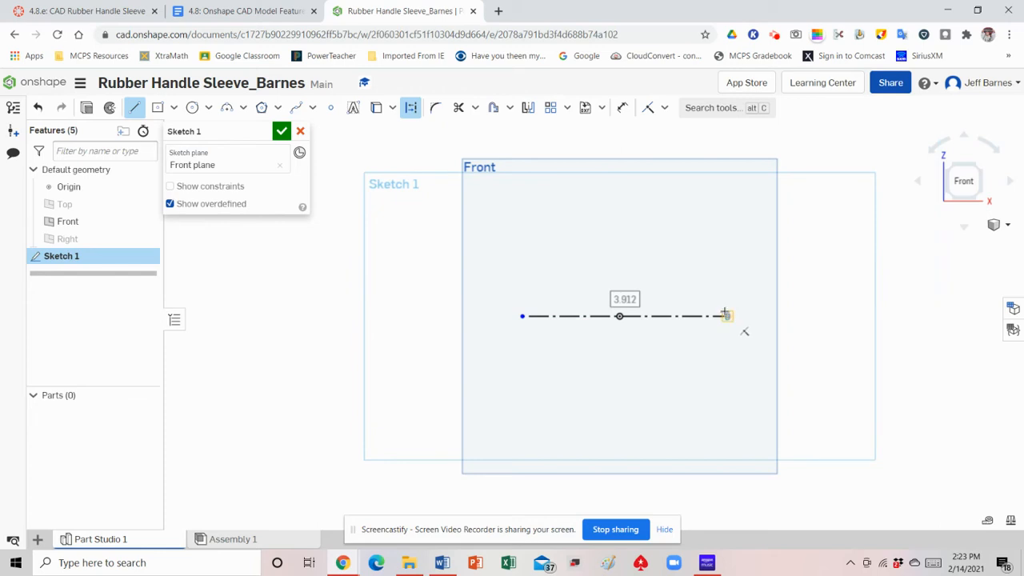
click(726, 315)
right_click(752, 281)
click(766, 289)
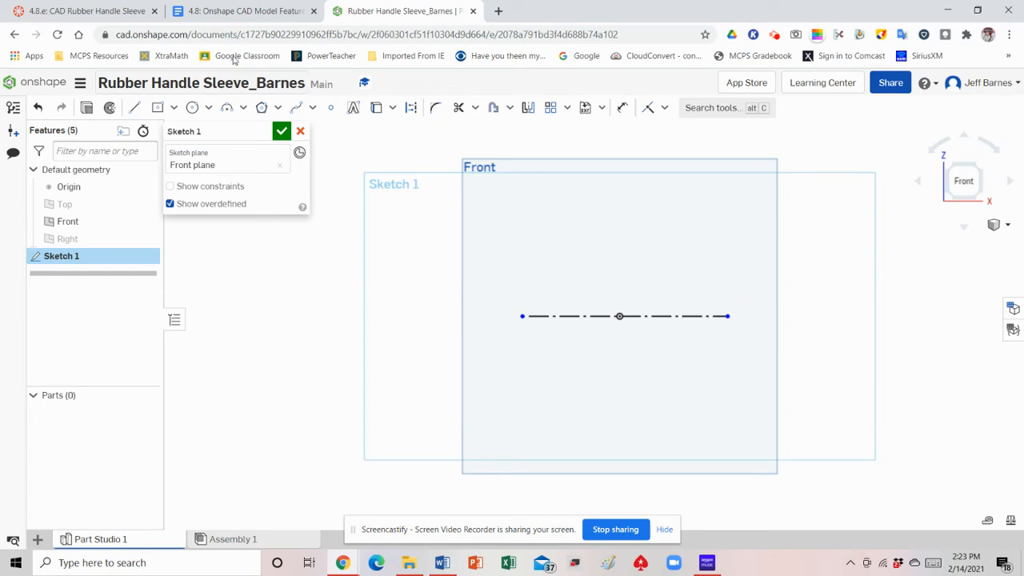
Examine the rubber handle sleeve's section drawing in the Google Docs activity document, then return to the Onshape sketch
click(239, 11)
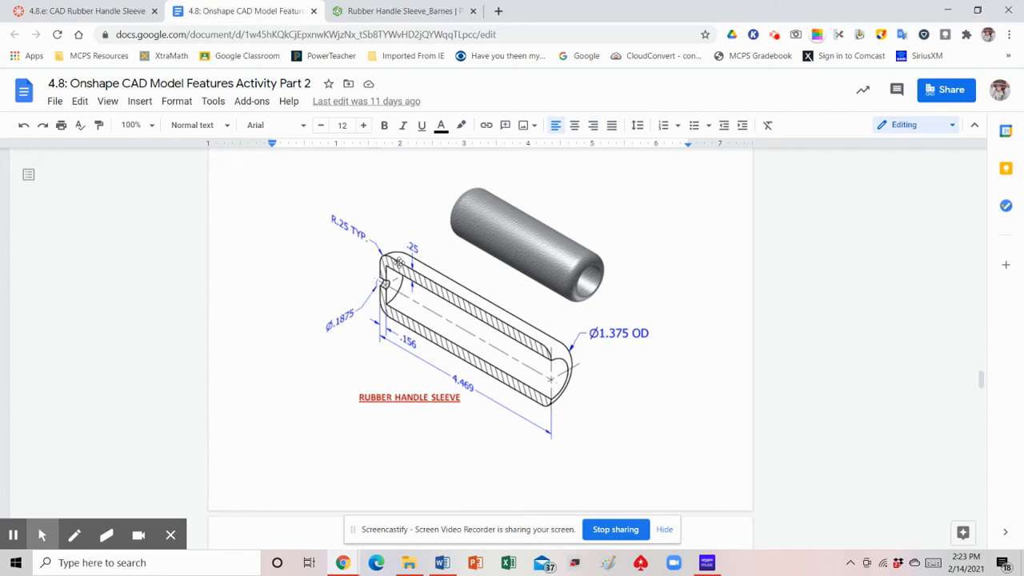
click(382, 13)
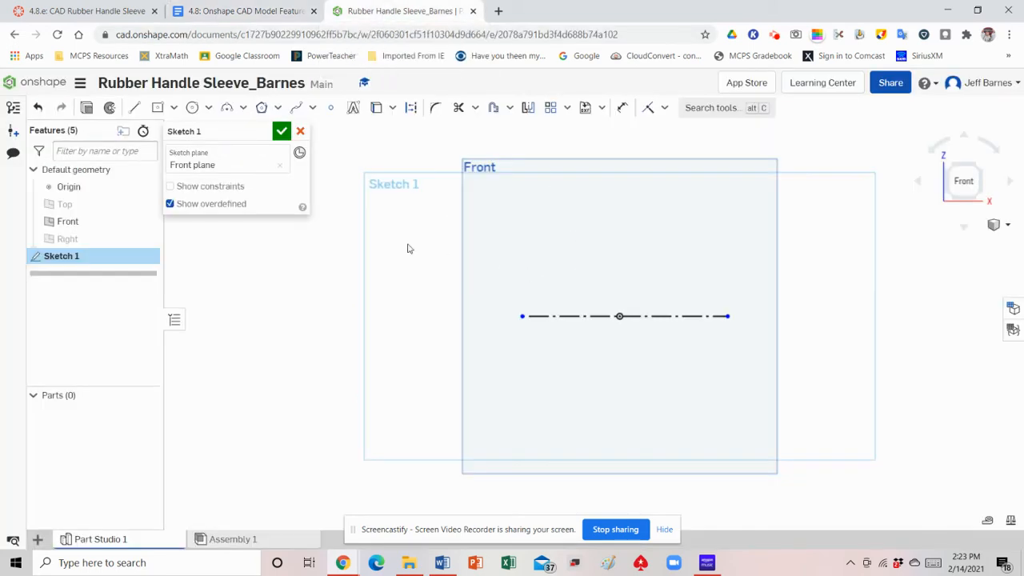
click(135, 108)
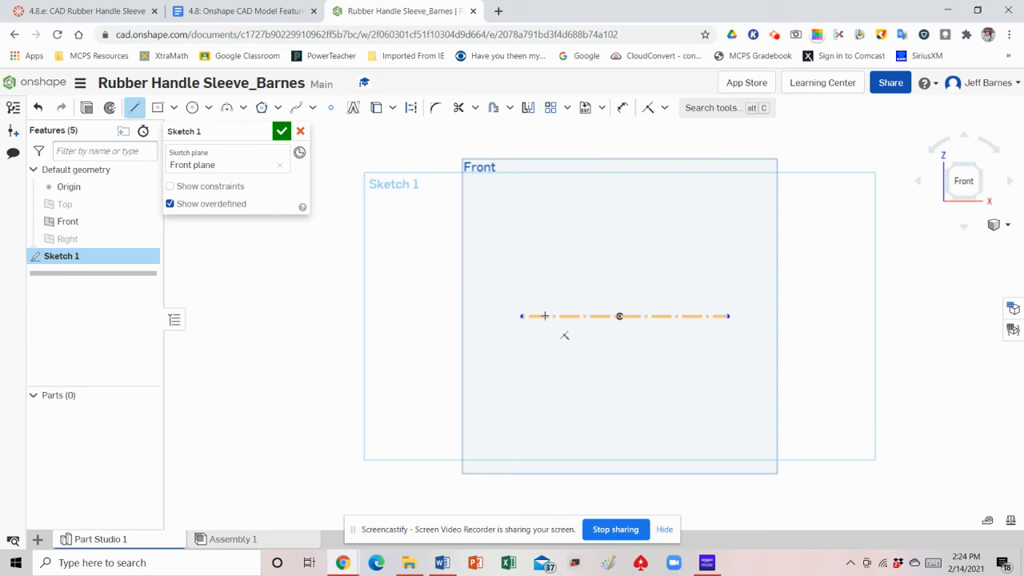
click(225, 12)
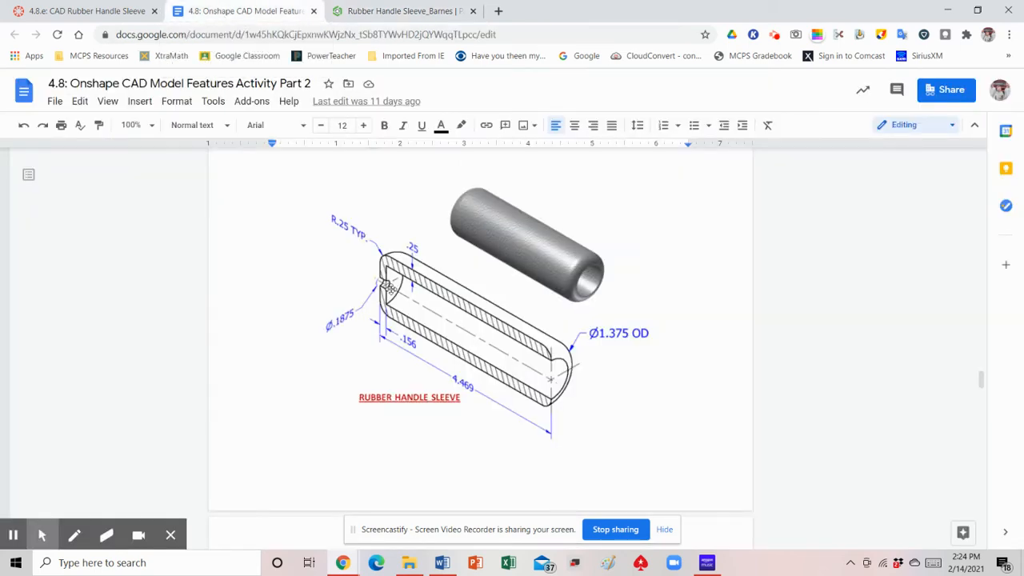
scroll(390, 286, up, 1)
scroll(390, 287, down, 1)
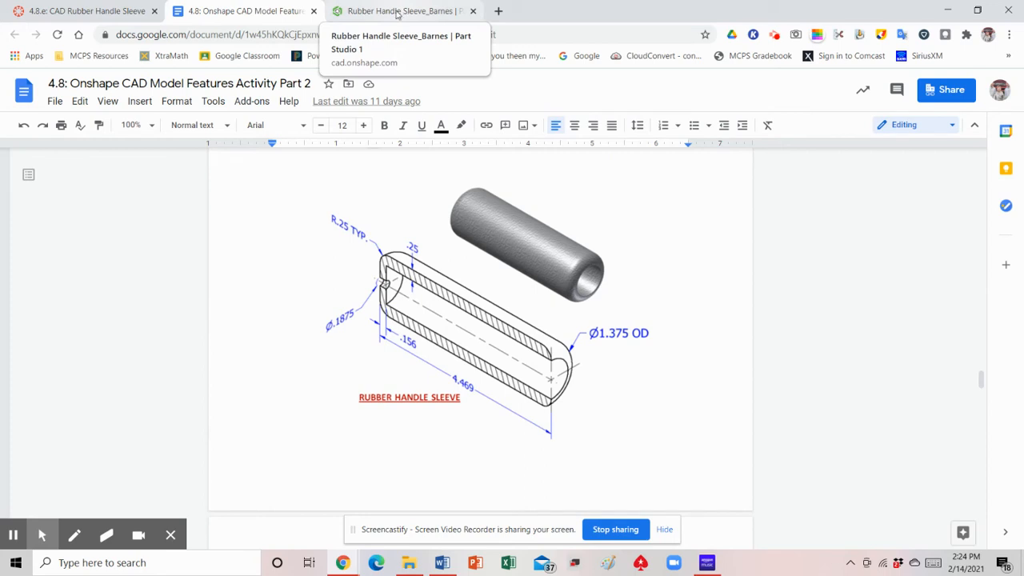
click(396, 11)
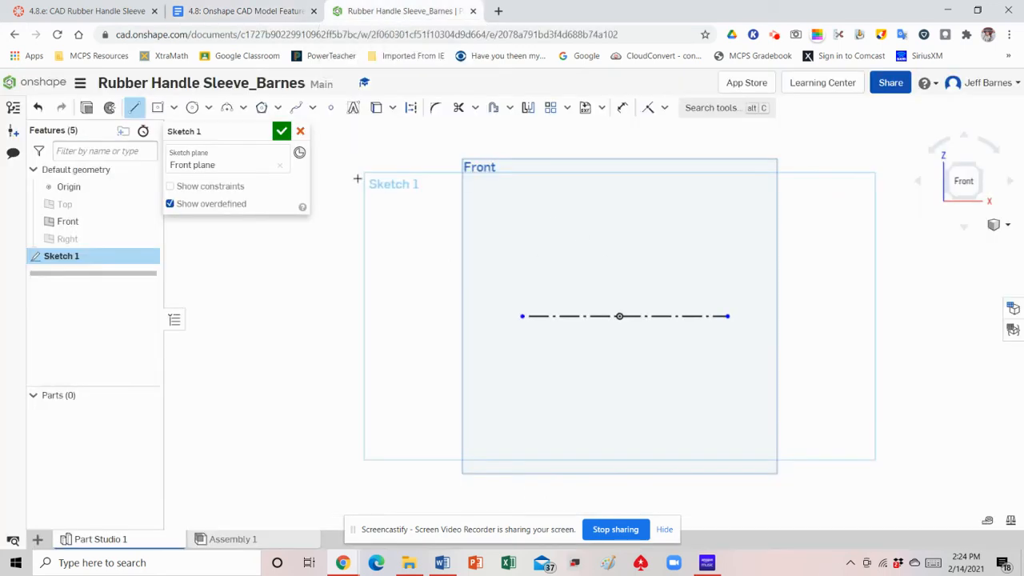
Sketch a closed L-shaped profile above the centerline, about 3.87 in long, 0.94 in tall, with a 0.52 in foot and 0.38 in end
click(136, 109)
click(553, 291)
click(527, 292)
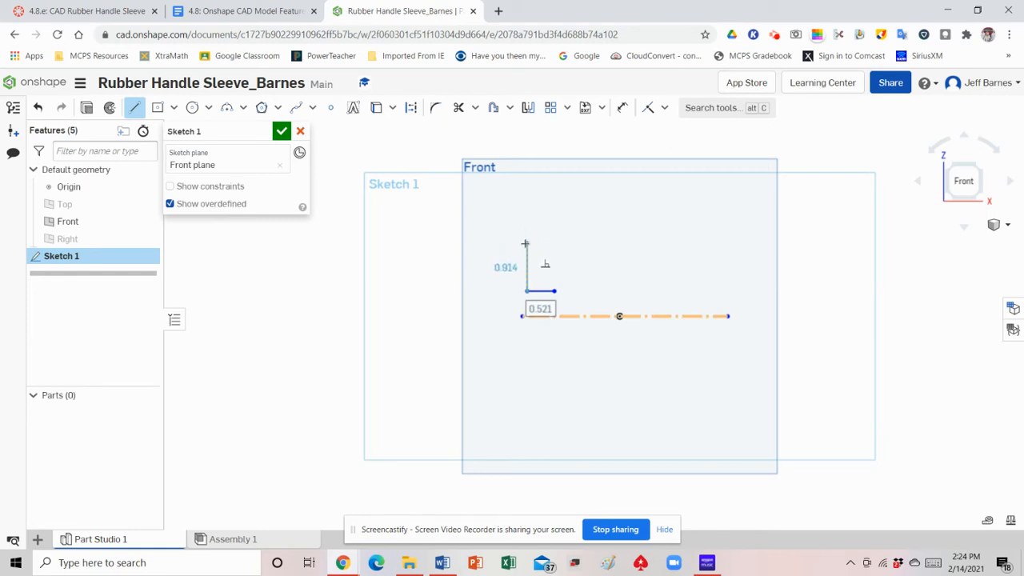
click(527, 241)
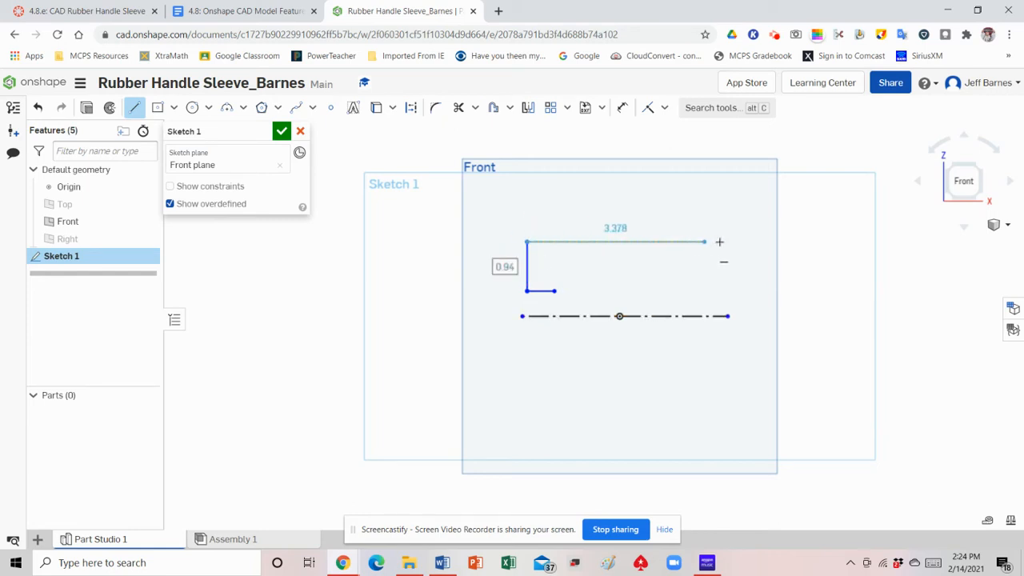
click(730, 241)
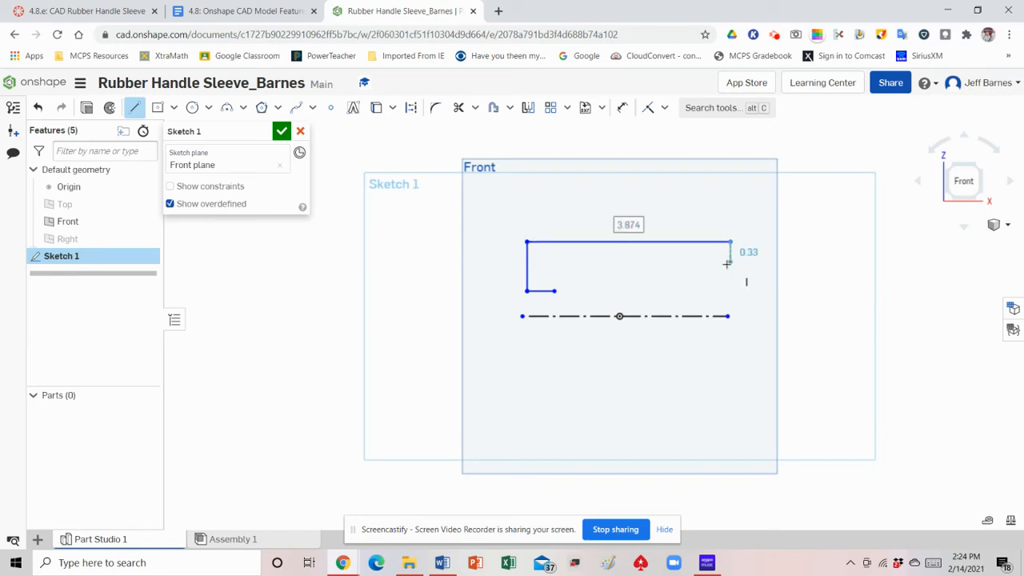
click(728, 261)
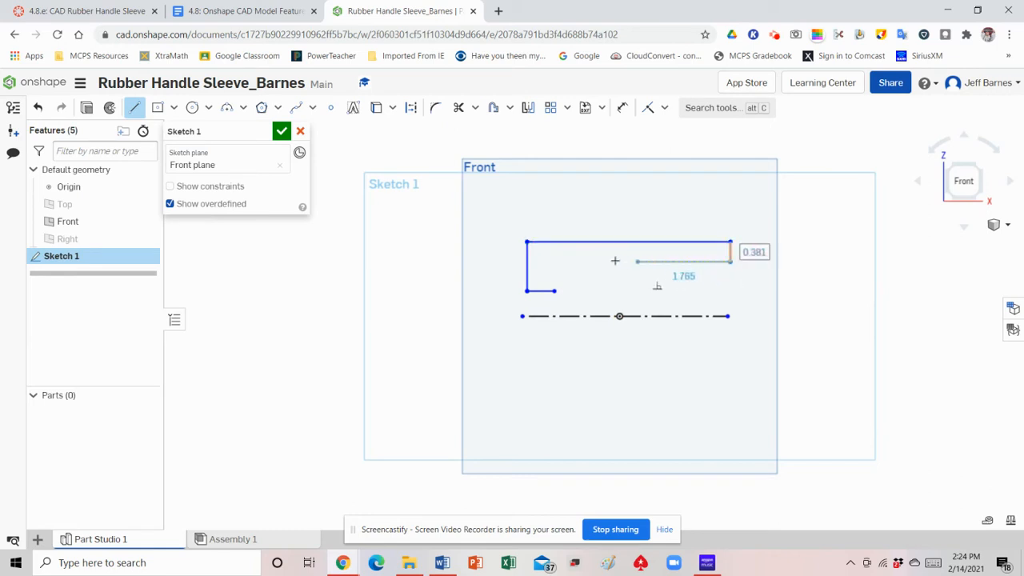
click(555, 261)
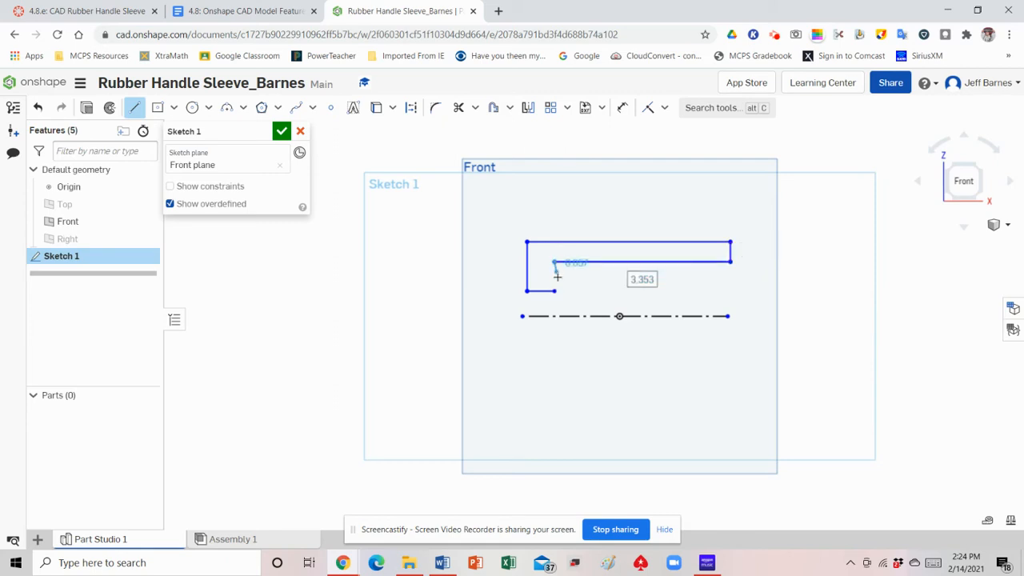
click(556, 291)
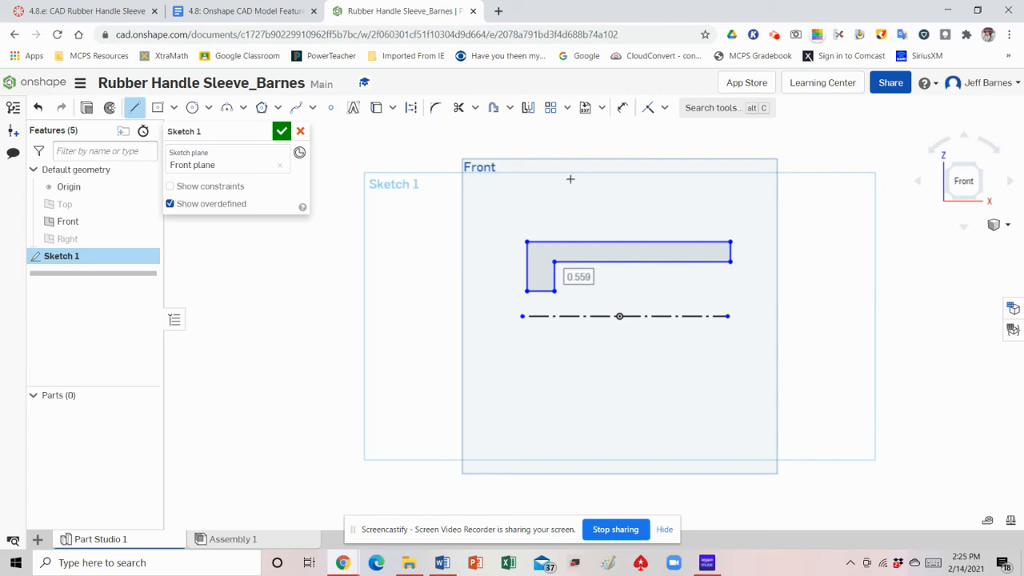
Dimension the distance from the profile's short lower edge to the centerline as .1875/2 in, following the sleeve drawing
click(220, 13)
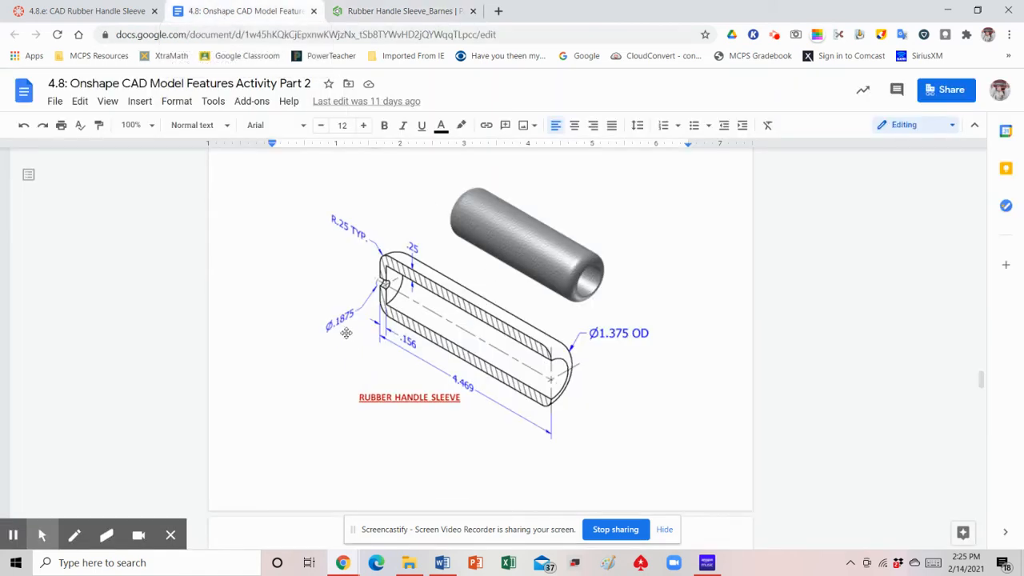
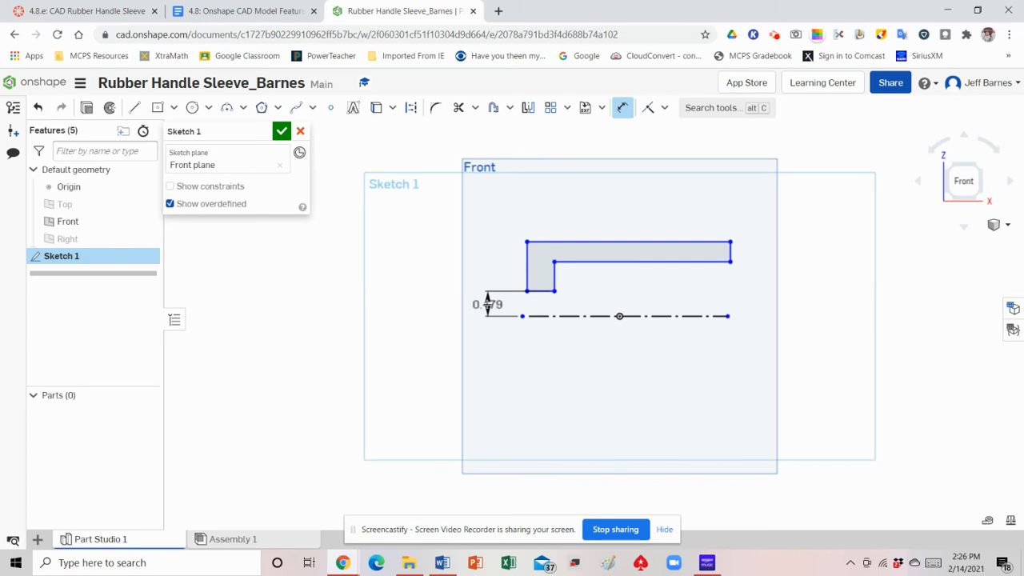
click(488, 304)
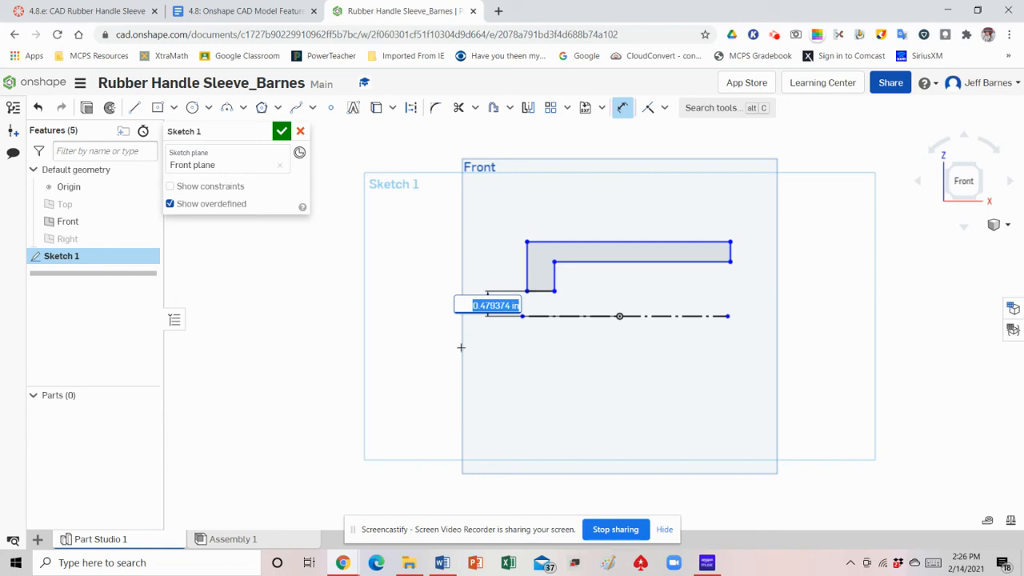
key(BackSpace)
text(1875/)
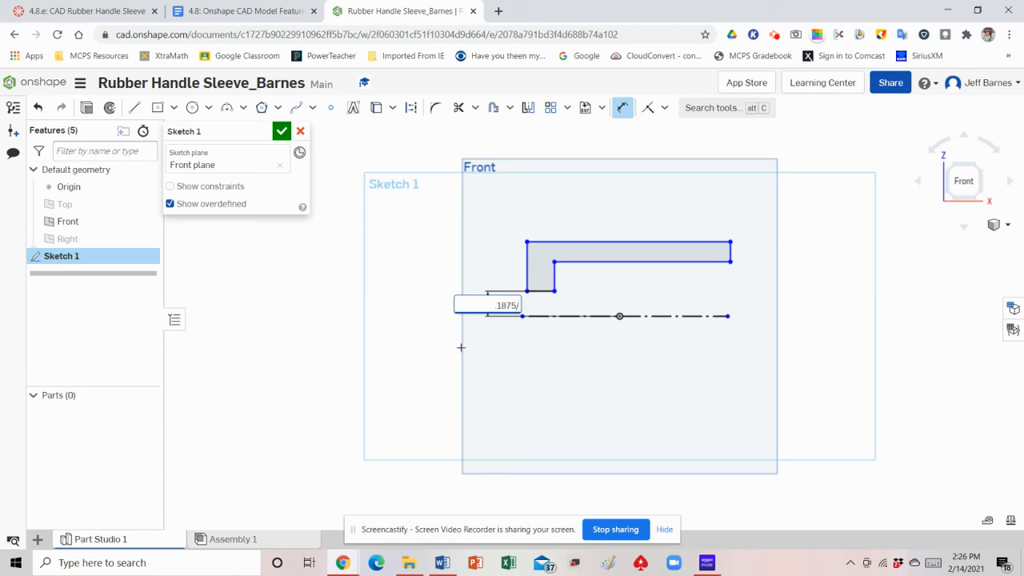
text(2)
key(Return)
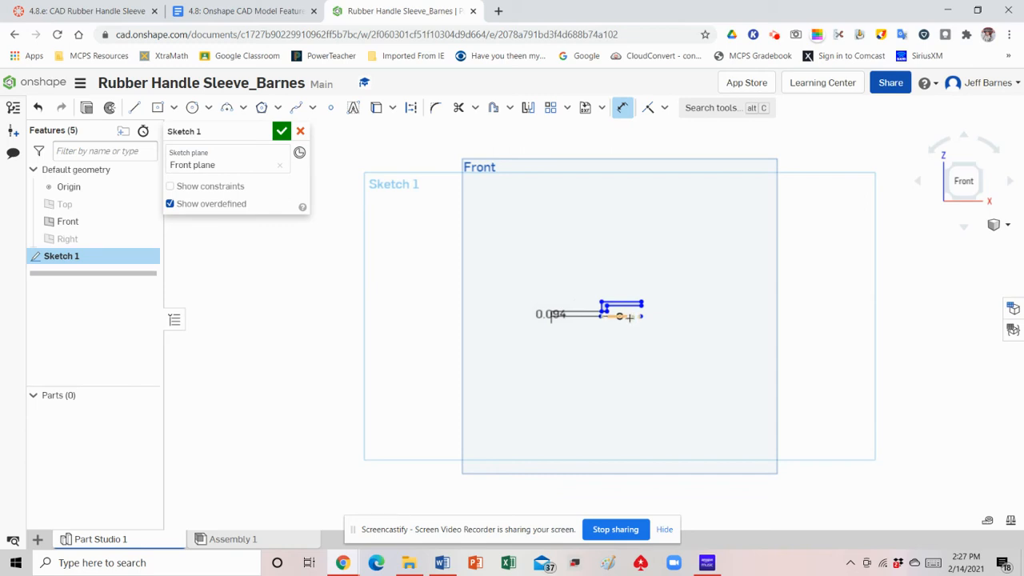
Move the hole radius dimension closer to the profile and keep the sketch in front view
scroll(633, 317, up, 5)
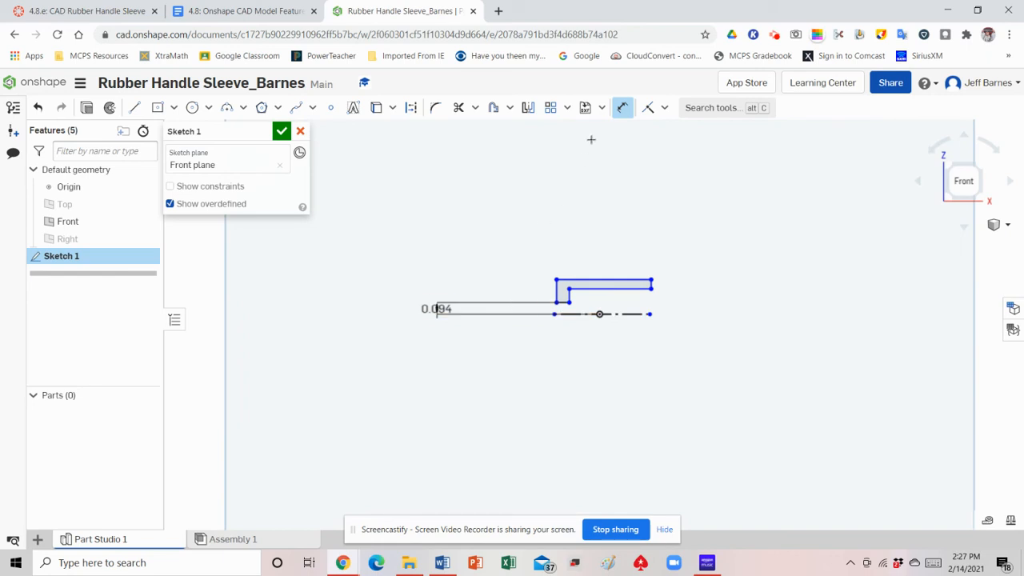
click(623, 107)
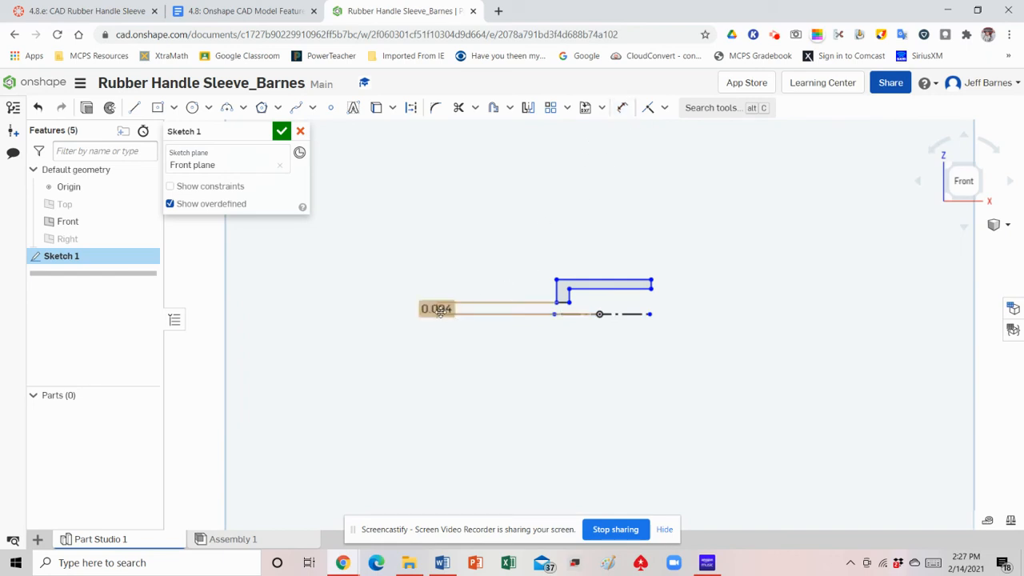
drag(438, 312, 519, 308)
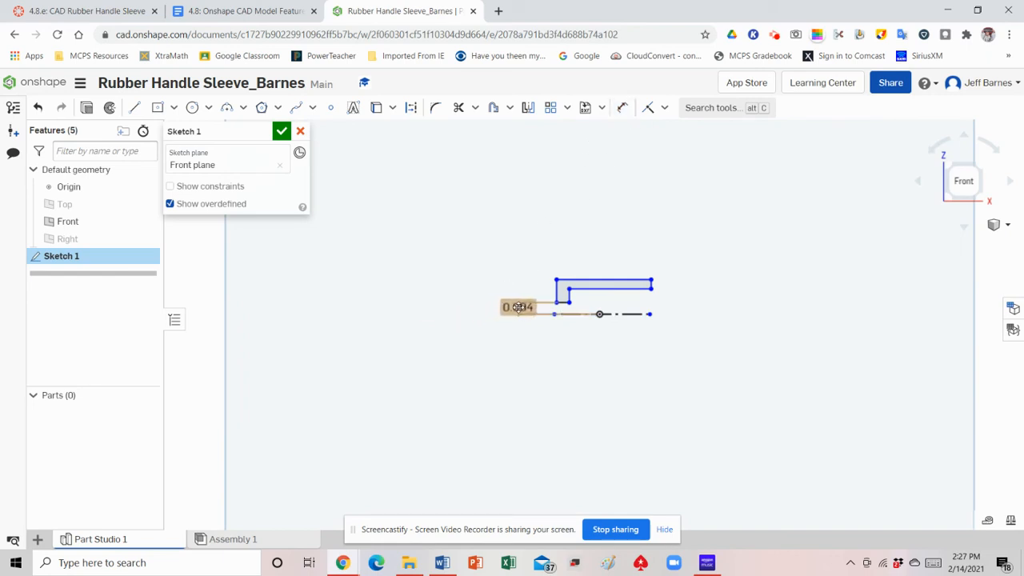
click(965, 181)
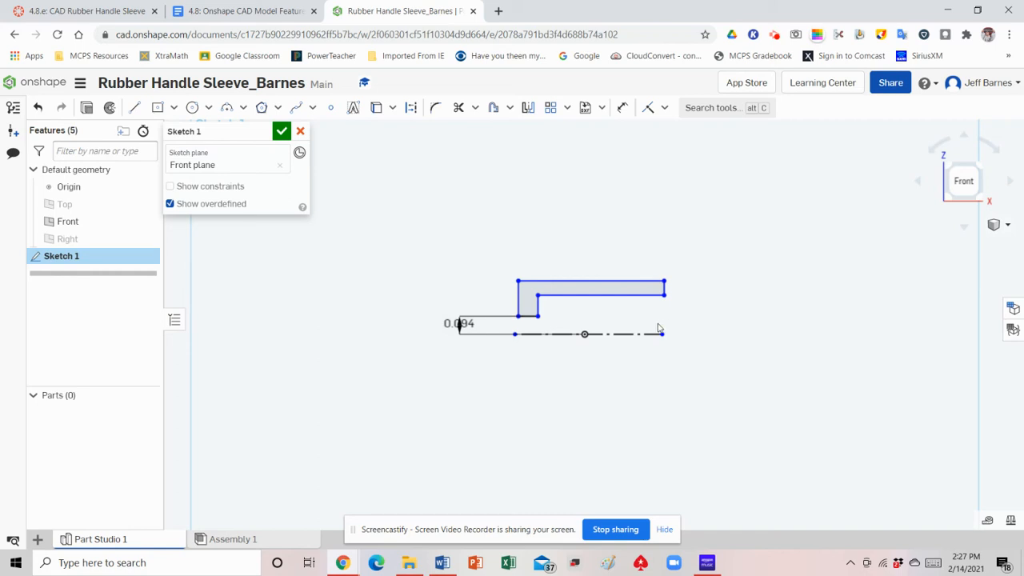
Dimension the long wall's thickness as 0.25 in from the sleeve drawing, and move the wall up, clear of the centerline
click(252, 11)
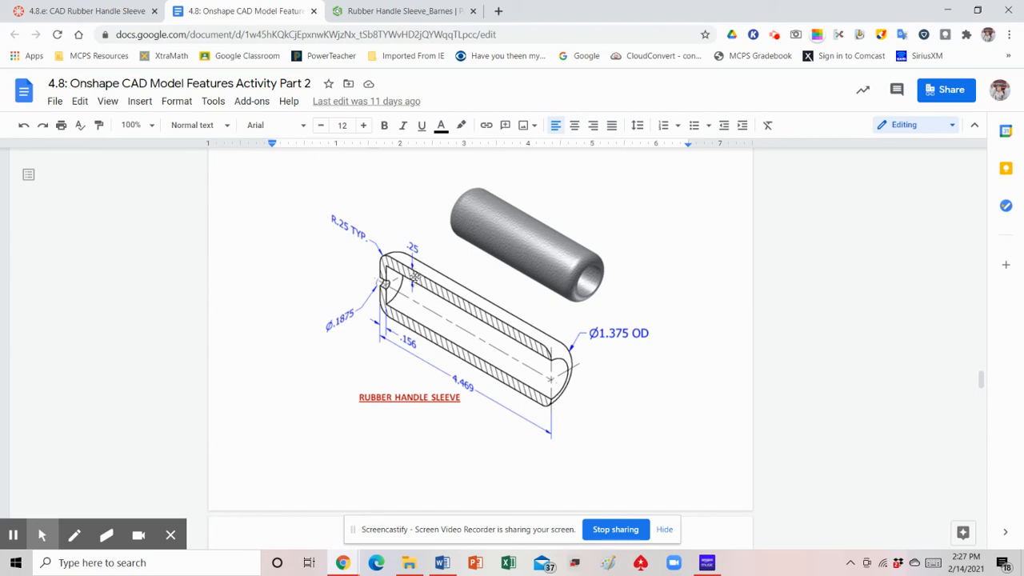
click(385, 13)
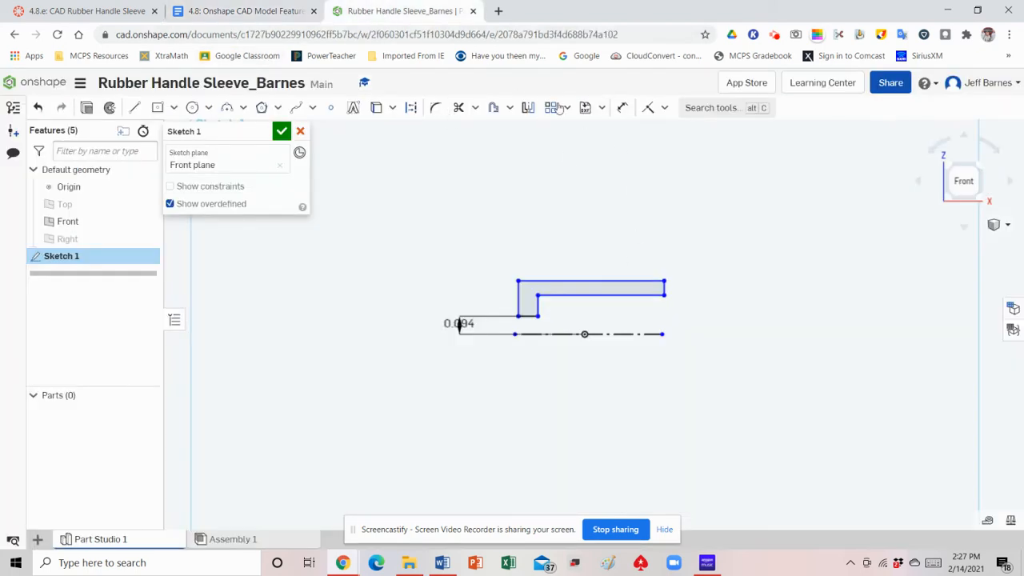
click(623, 110)
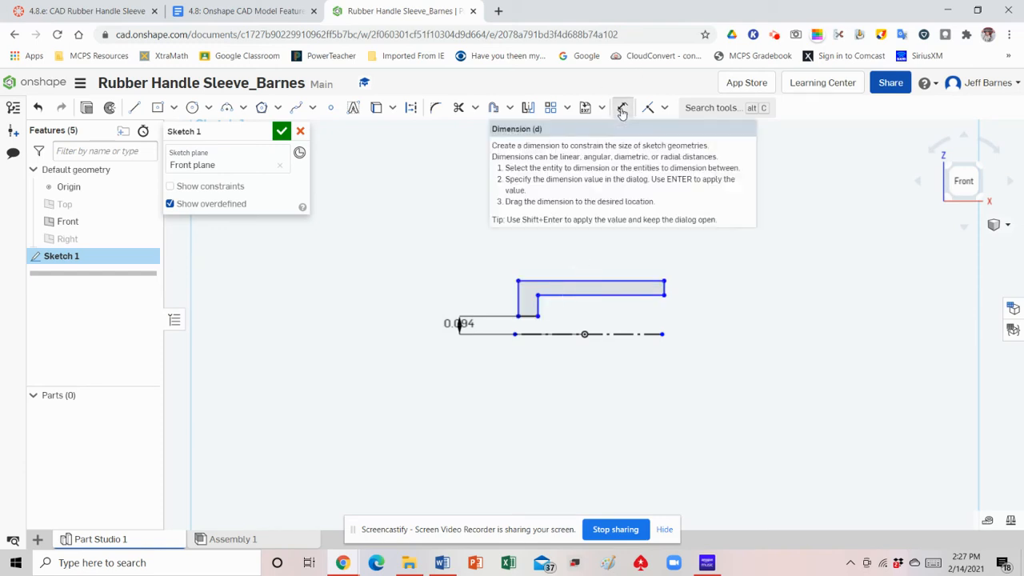
click(609, 294)
click(611, 282)
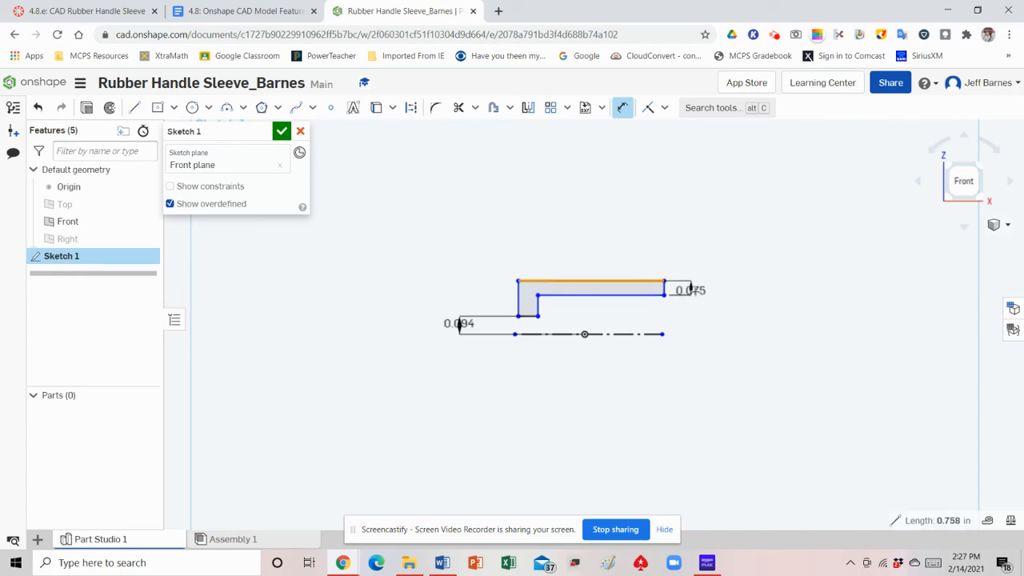
click(741, 286)
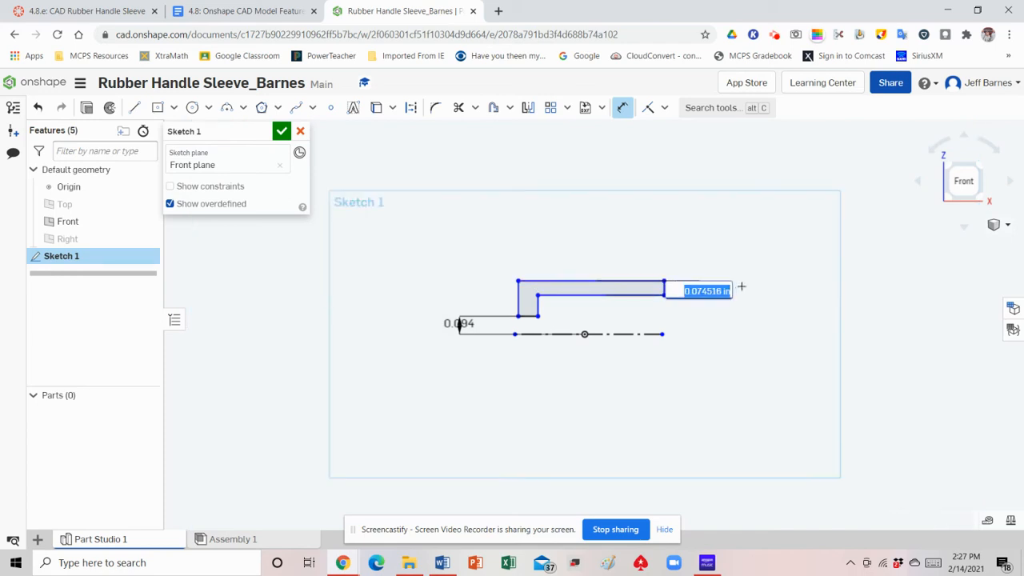
text(0.25)
key(Return)
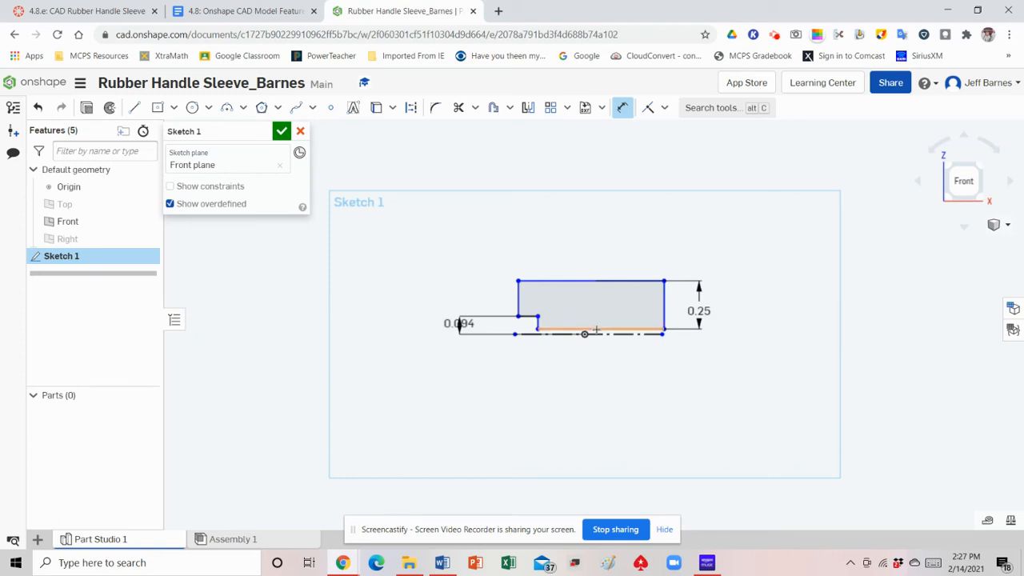
click(623, 107)
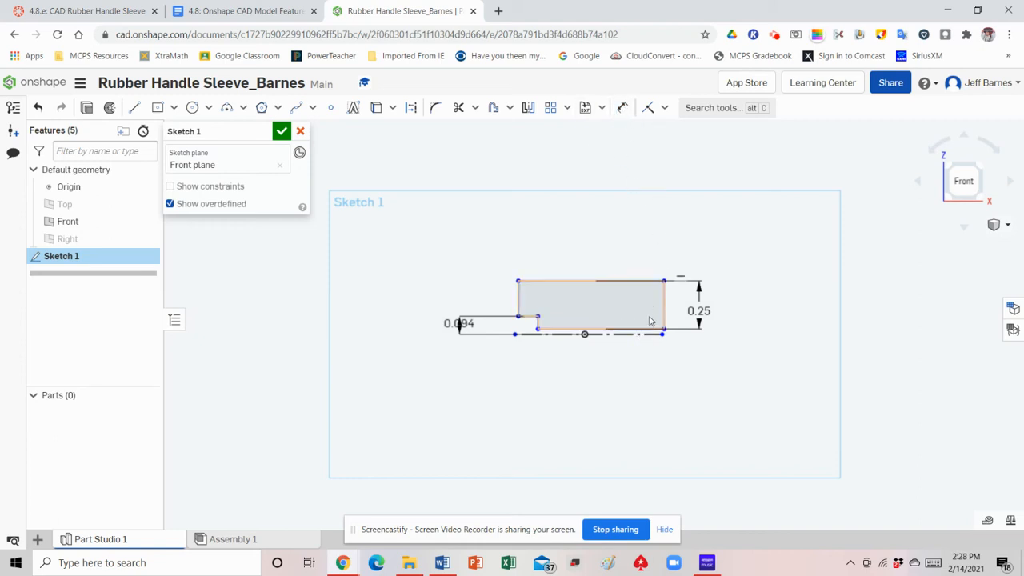
drag(648, 332, 645, 296)
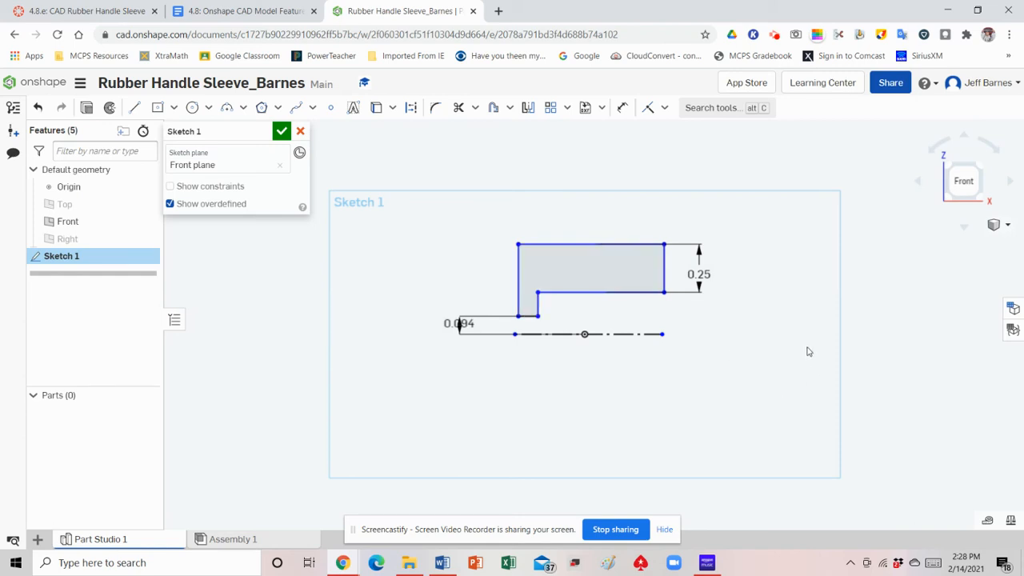
Dimension the distance from the centerline to the profile's upper edge as 1.375/2 in, using the outer diameter in the sleeve drawing
click(242, 12)
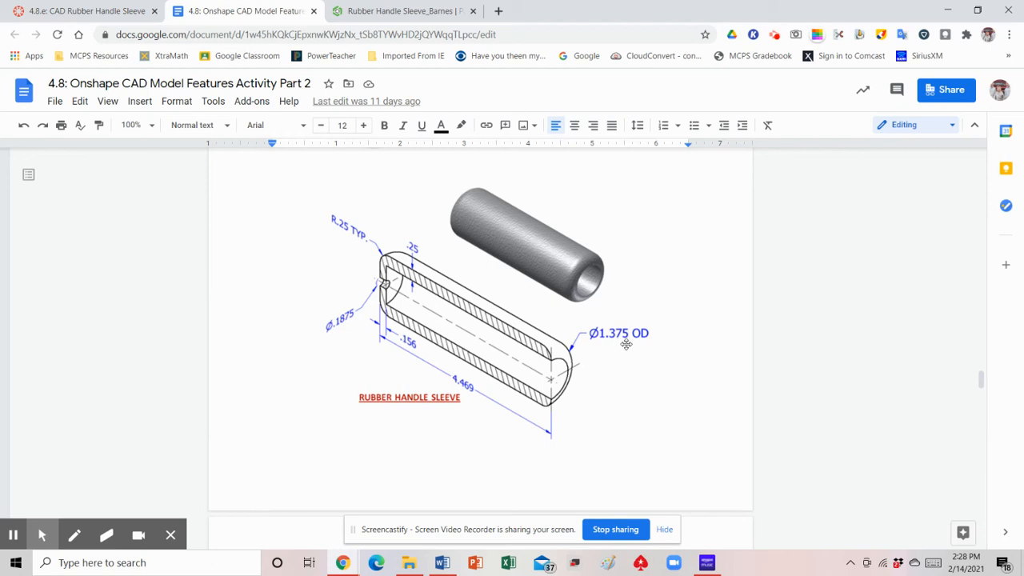
click(384, 14)
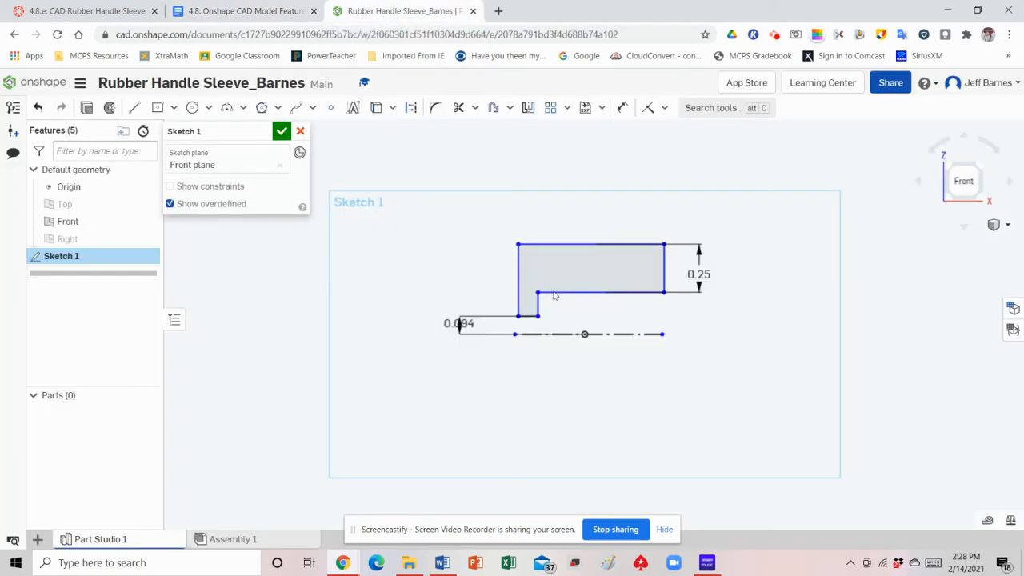
click(624, 109)
click(628, 334)
click(658, 244)
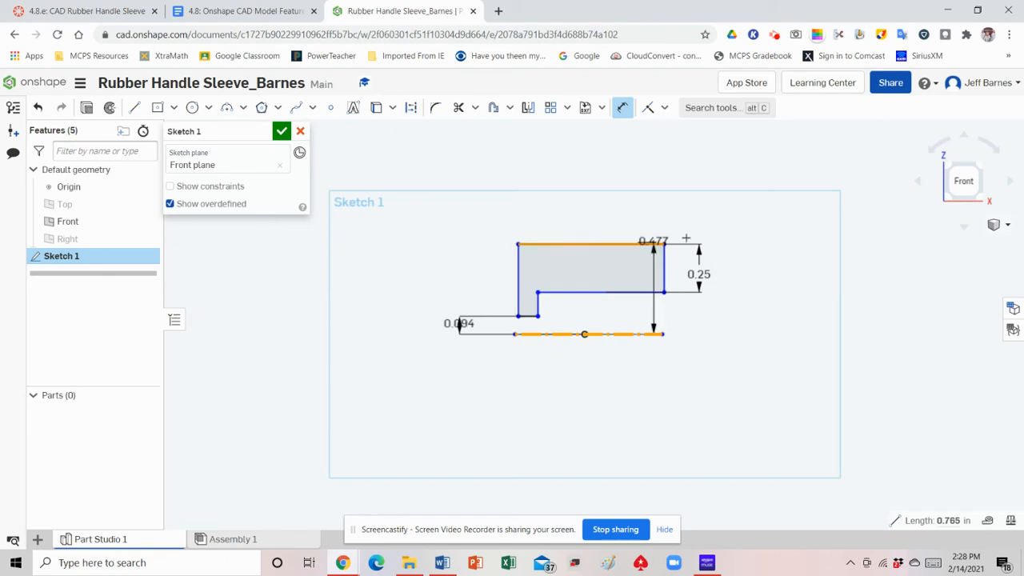
click(764, 267)
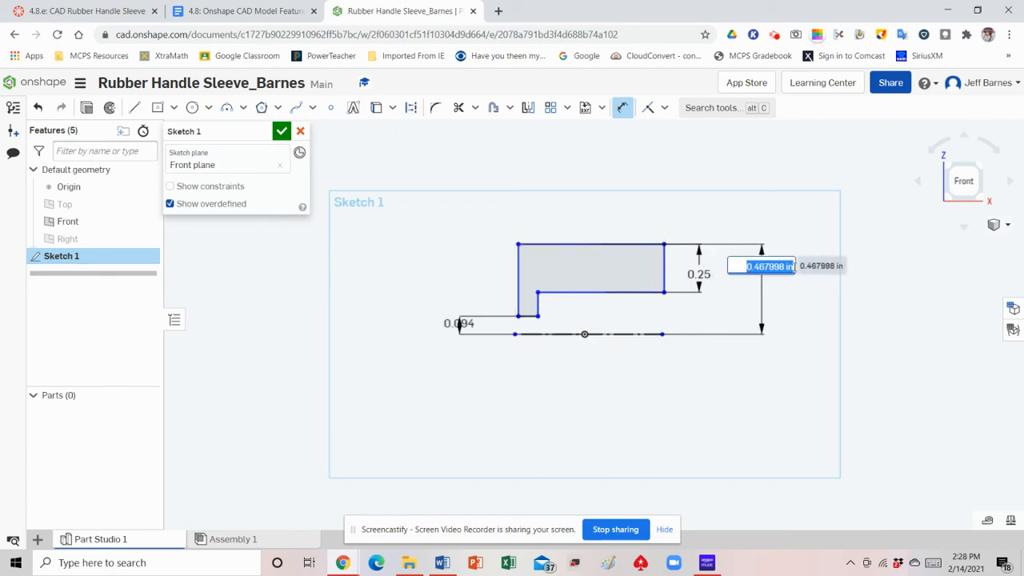
text(1.375/2)
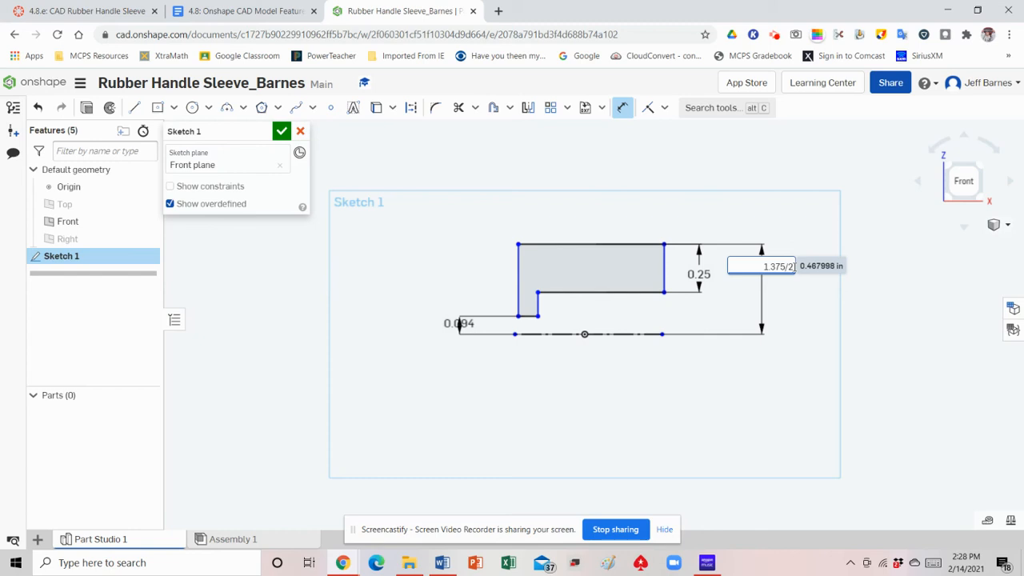
key(Return)
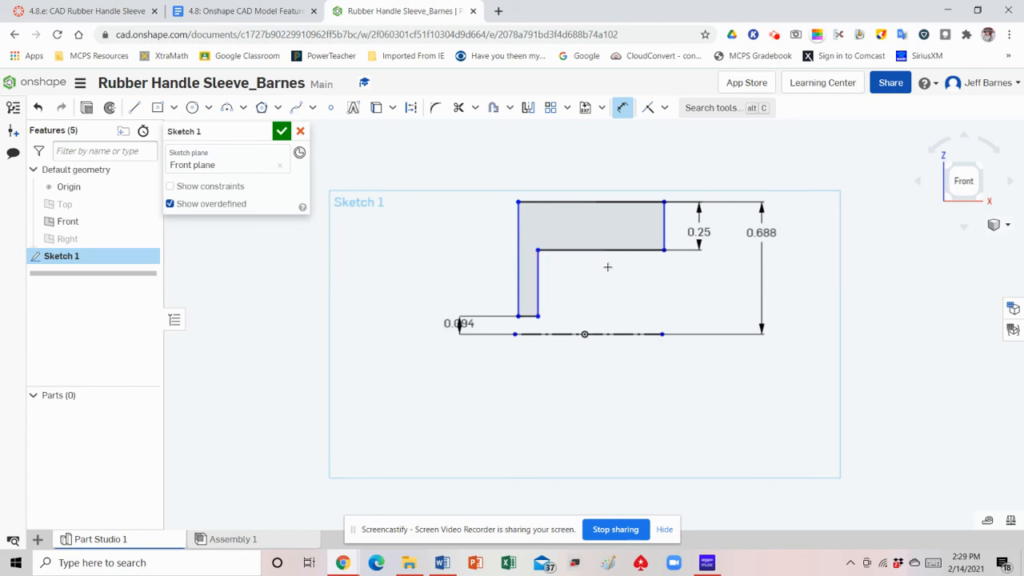
Dimension the thickness of the profile's short vertical end wall as 0.156 in, following the sleeve drawing
click(245, 11)
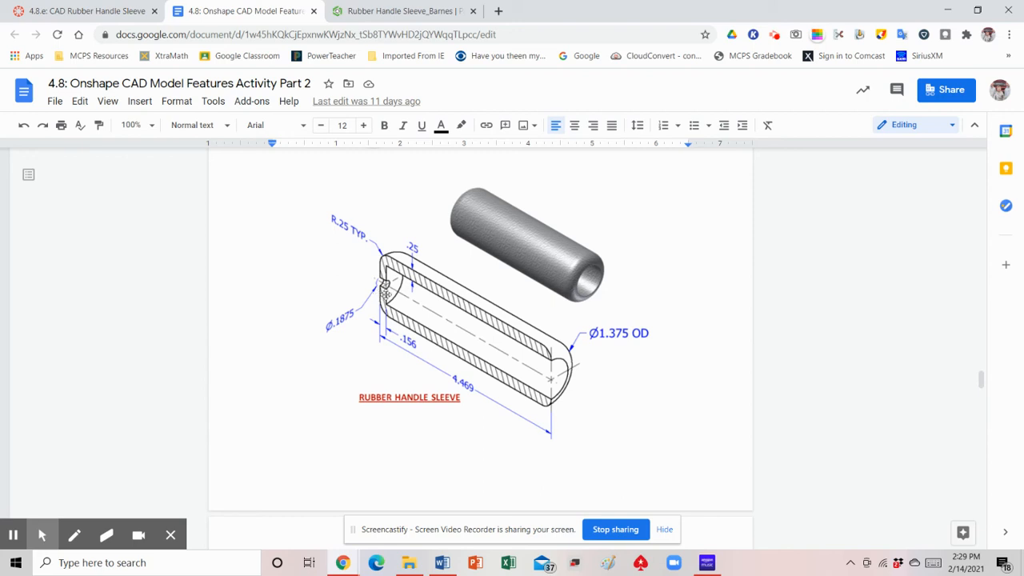
click(399, 16)
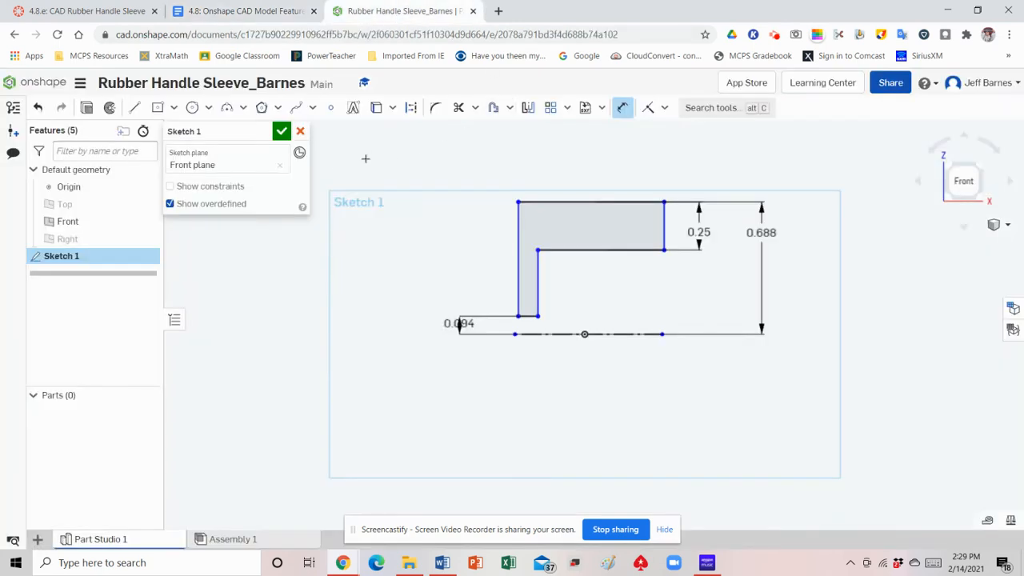
click(516, 284)
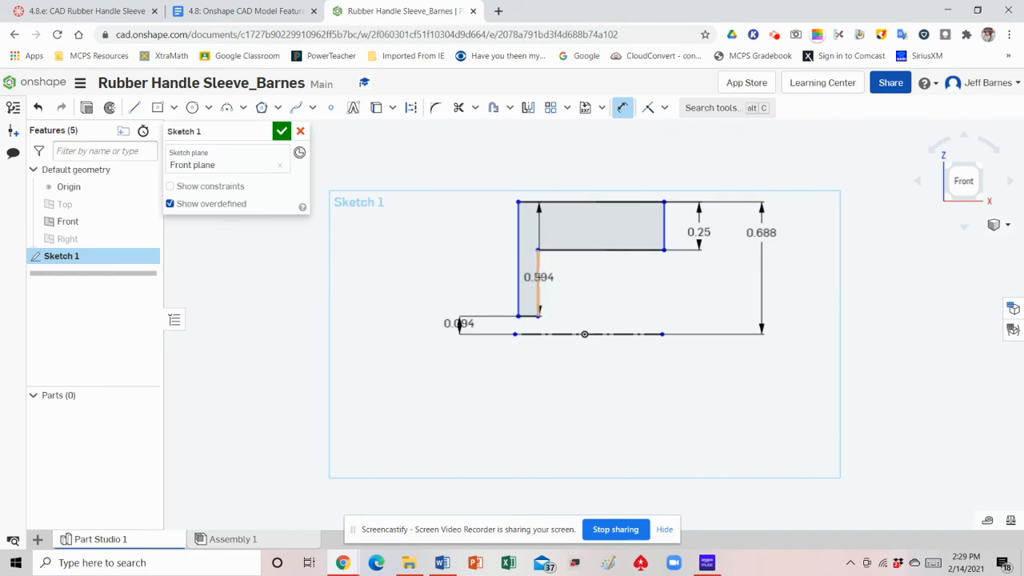
click(519, 301)
click(550, 380)
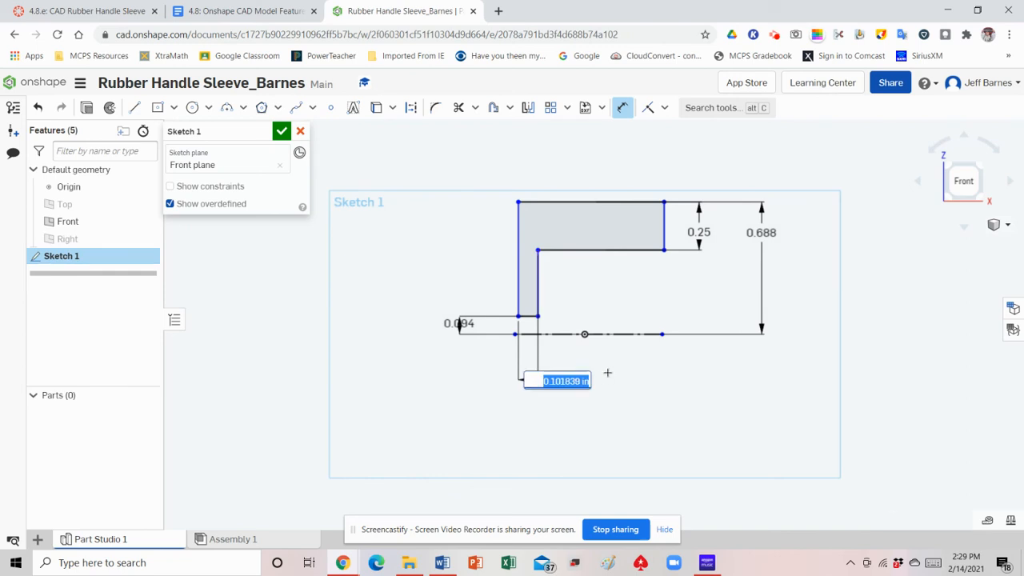
text(156)
key(Return)
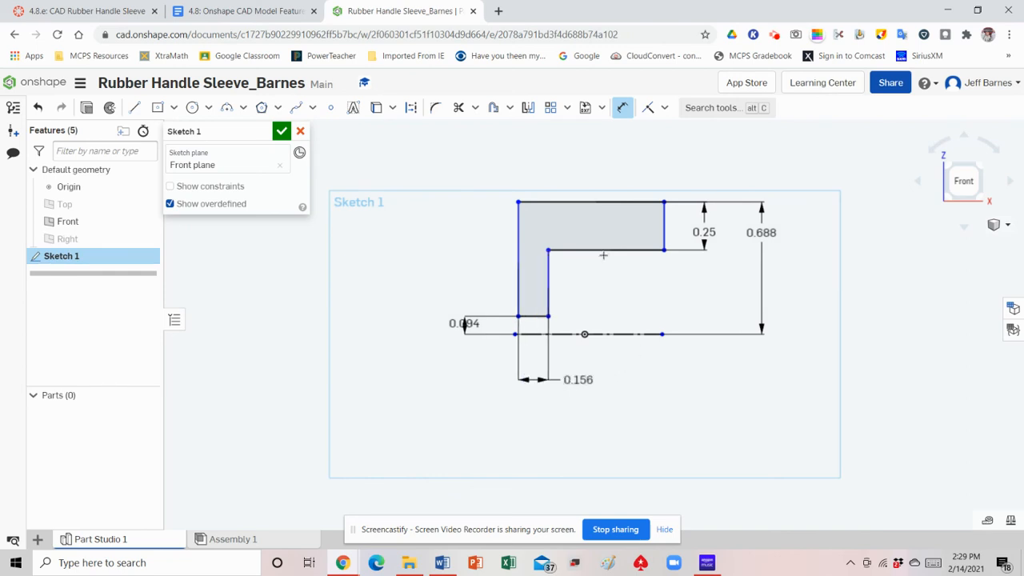
Dimension the profile's overall length between its two outer end edges as 4.469 in, following the sleeve drawing
click(241, 11)
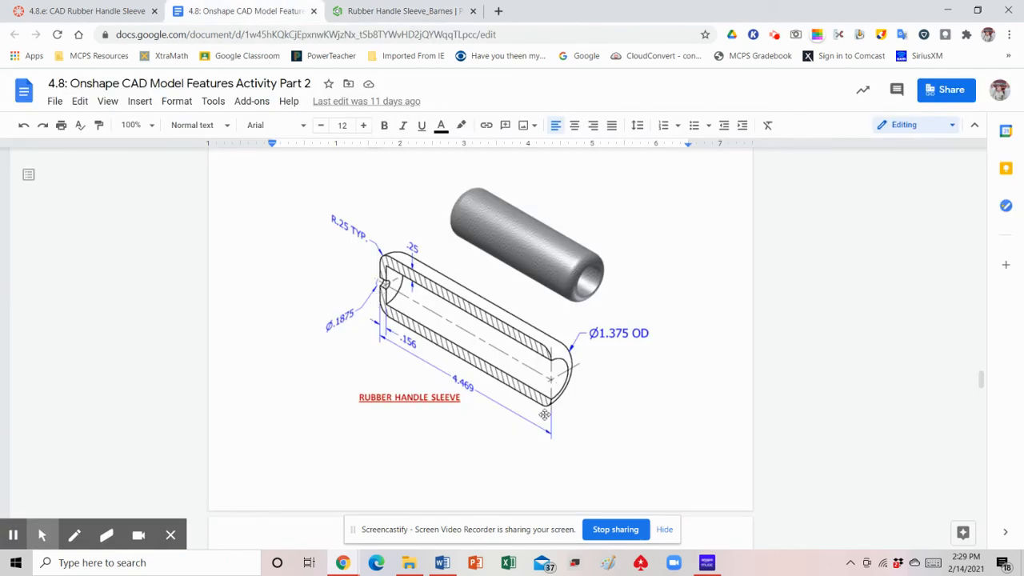
click(399, 11)
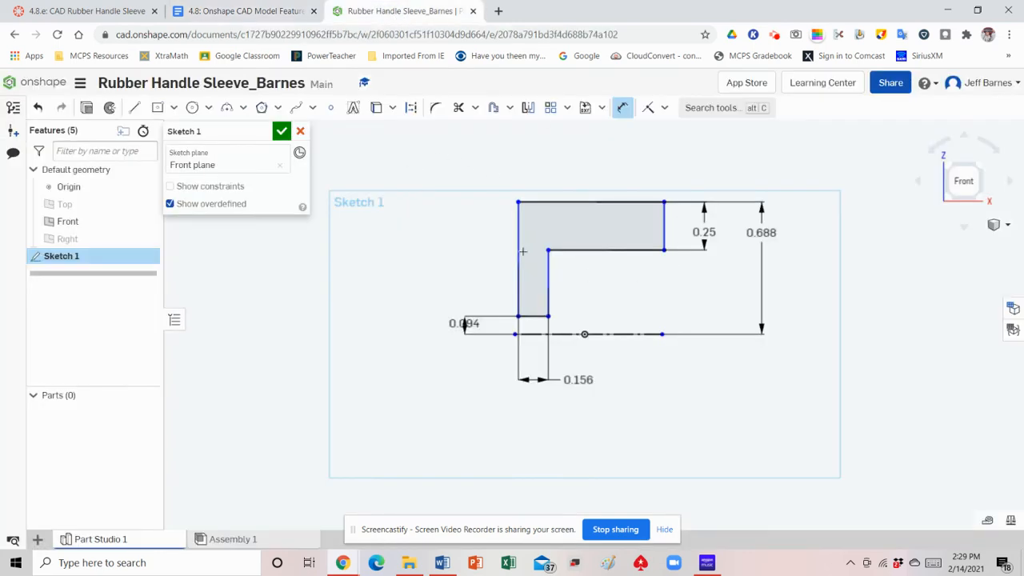
click(516, 298)
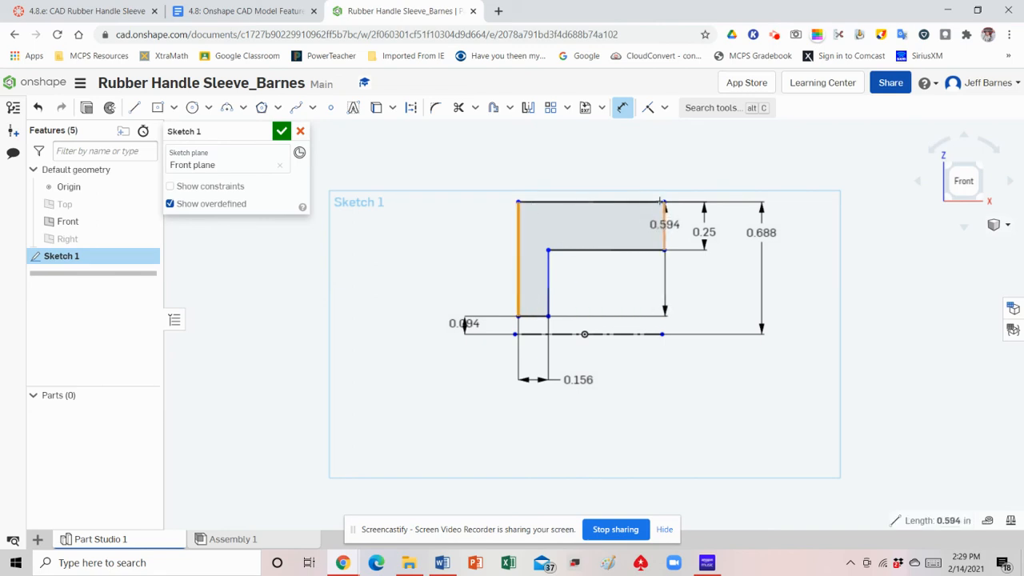
click(664, 212)
click(627, 156)
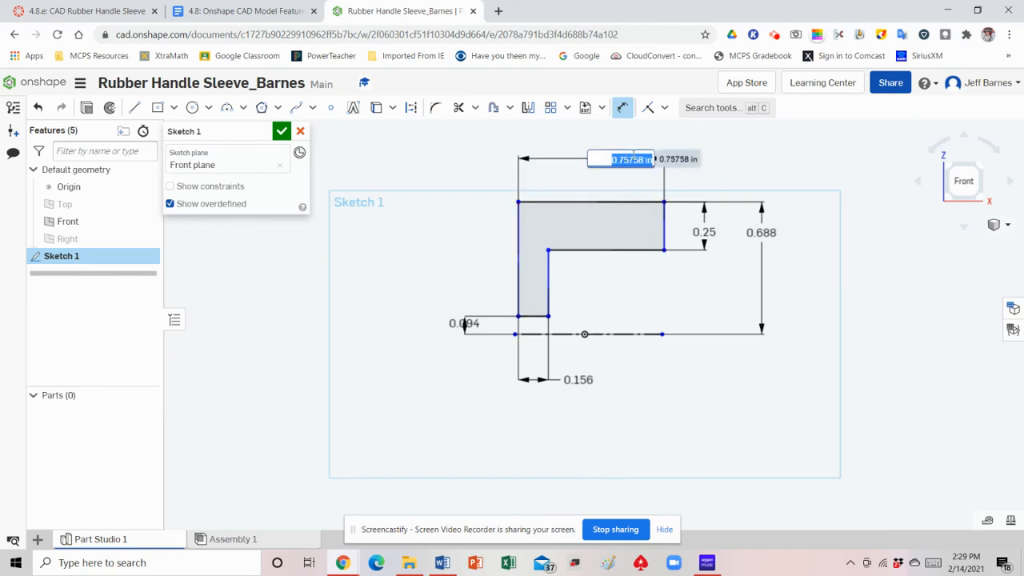
text(4.469)
key(Return)
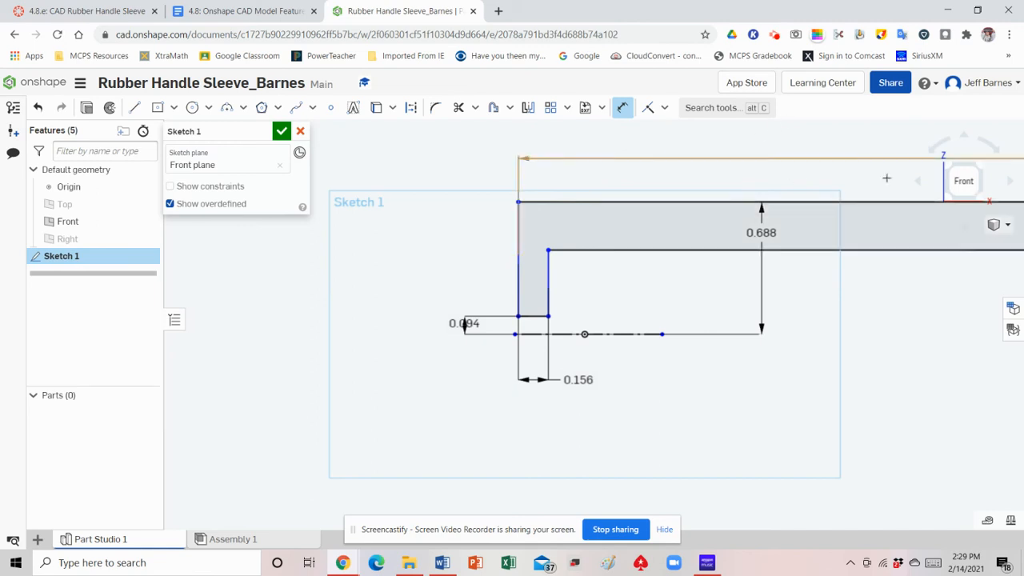
click(964, 181)
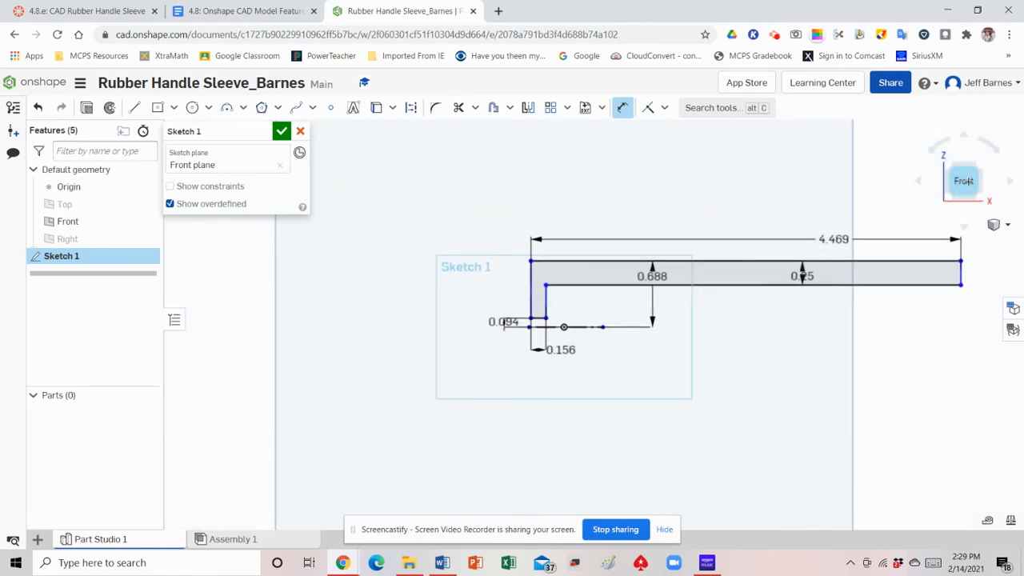